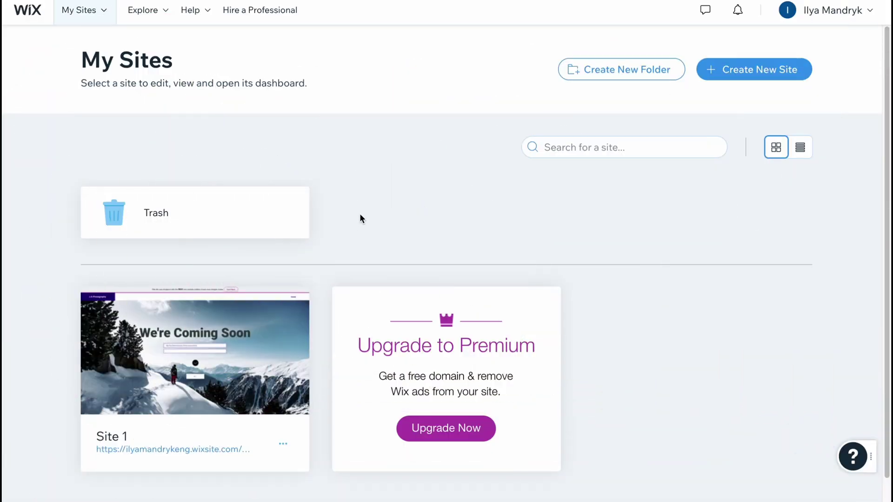
# Open Site 1's dashboard and visit Activity, Website, then Contacts in the sidebar
pyautogui.moveTo(150, 299)
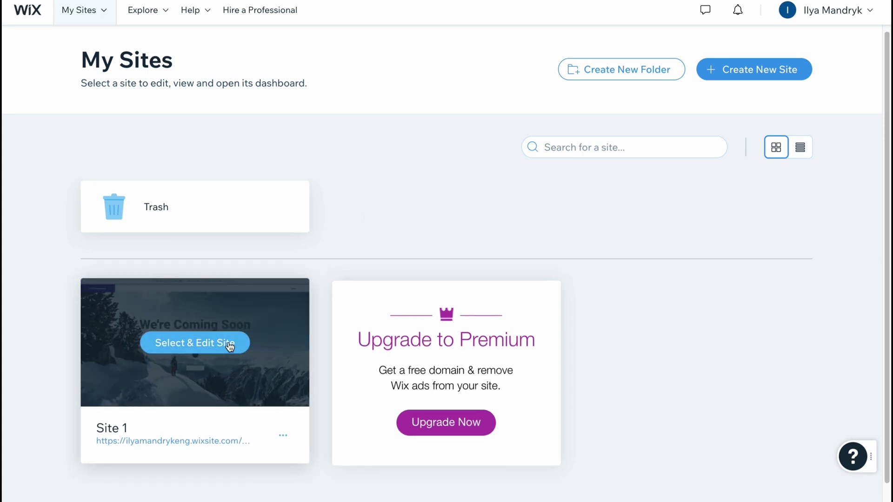
pyautogui.click(195, 343)
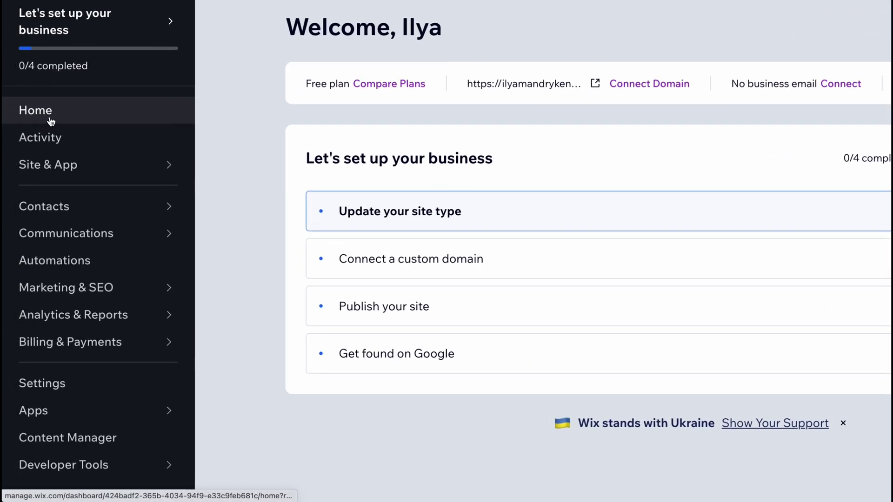
pyautogui.click(44, 138)
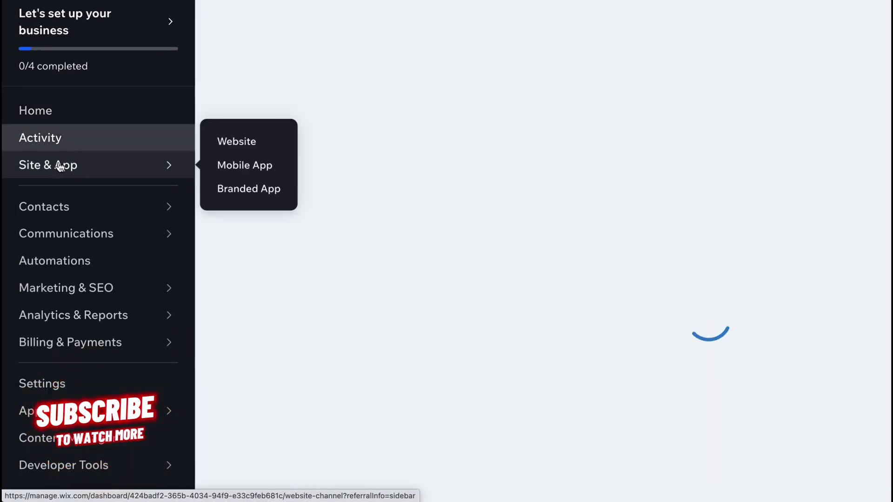
pyautogui.click(61, 167)
pyautogui.click(56, 281)
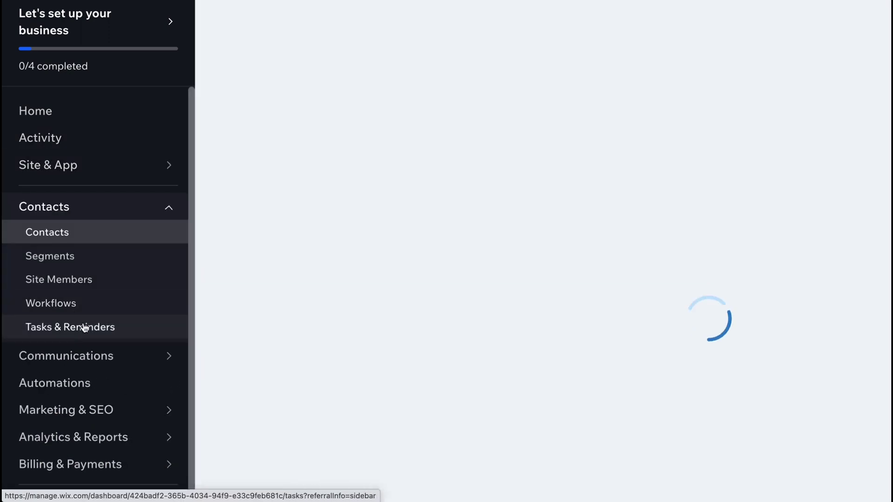
pyautogui.scroll(-1, 88, 320)
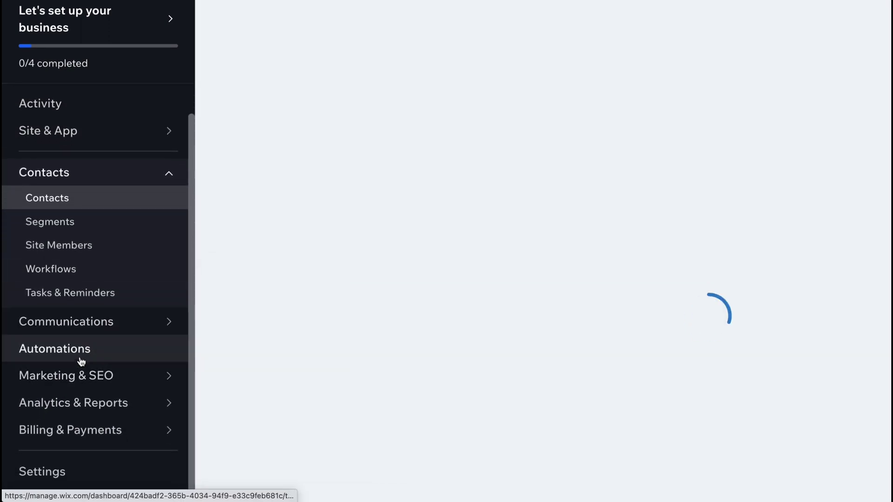
# Zoom out, glance at the site and account menus, then dismiss the Suggested for you tip
pyautogui.scroll(-1, 74, 367)
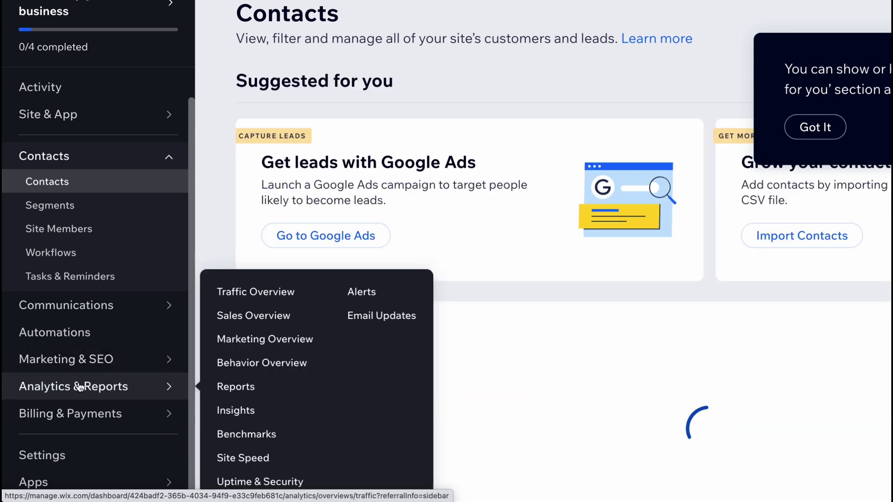
pyautogui.press('super+minus')
pyautogui.press('super+minus')
pyautogui.moveTo(60, 347)
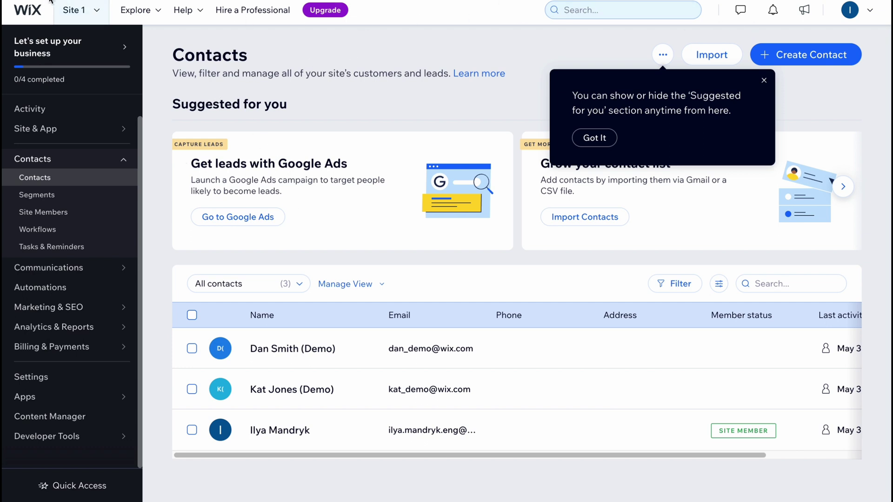
pyautogui.click(97, 12)
pyautogui.moveTo(159, 16)
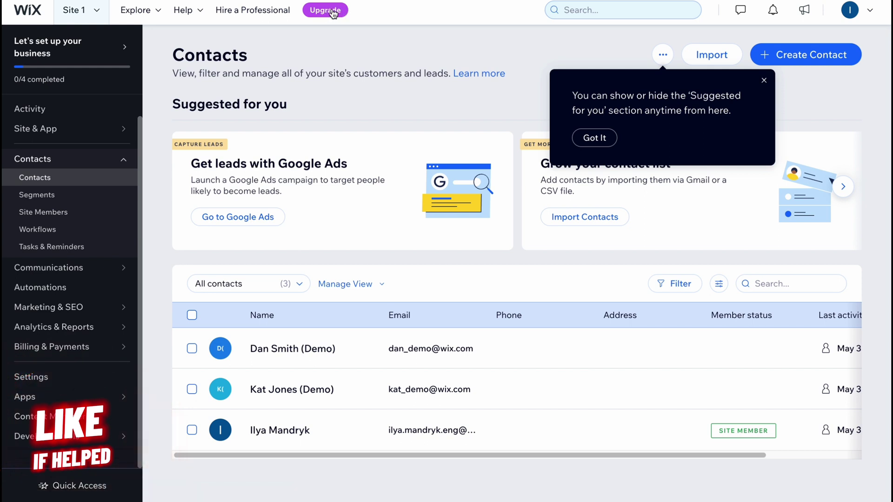
pyautogui.click(870, 13)
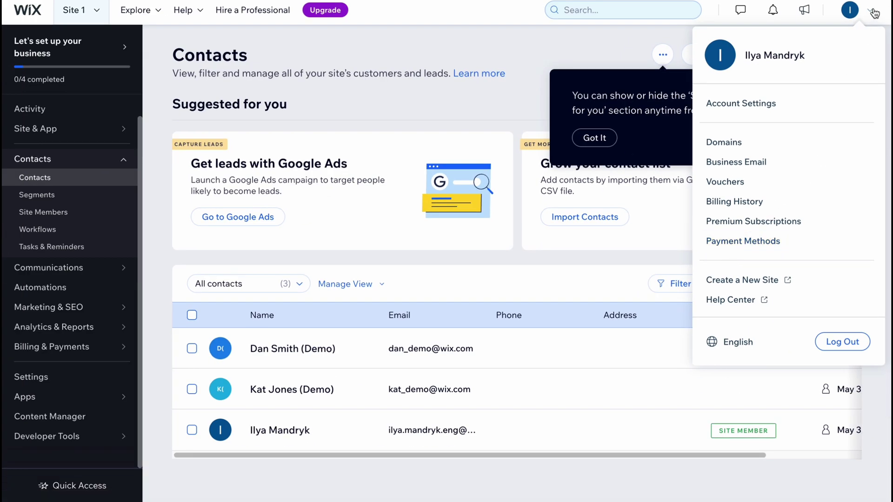
pyautogui.click(874, 13)
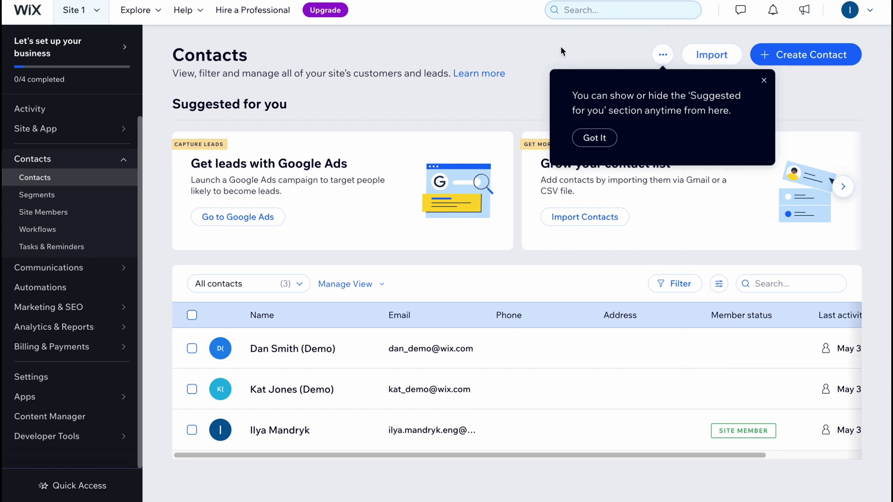
pyautogui.click(764, 81)
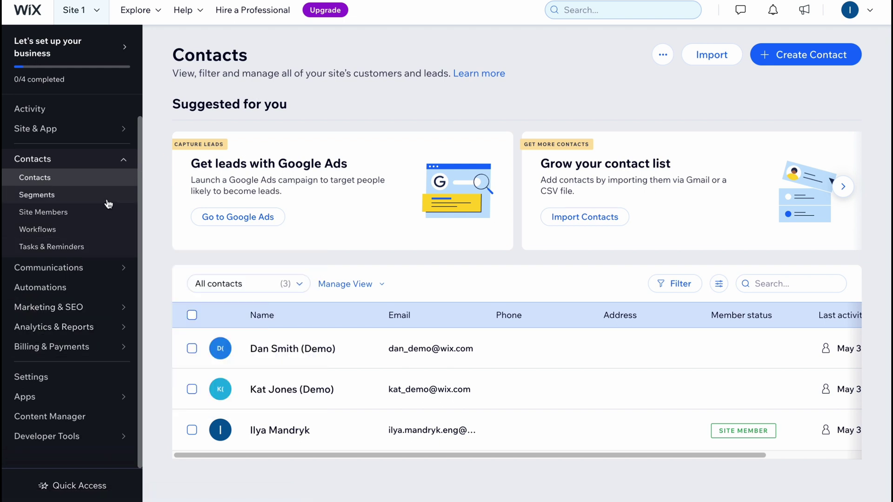
pyautogui.scroll(1, 84, 238)
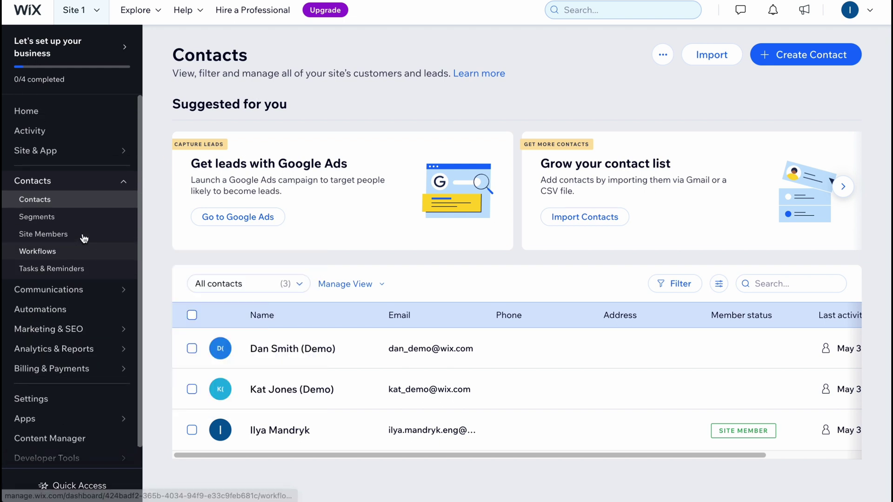
# Return to the dashboard Home and reload it to show the 0/4 setup checklist
pyautogui.click(46, 117)
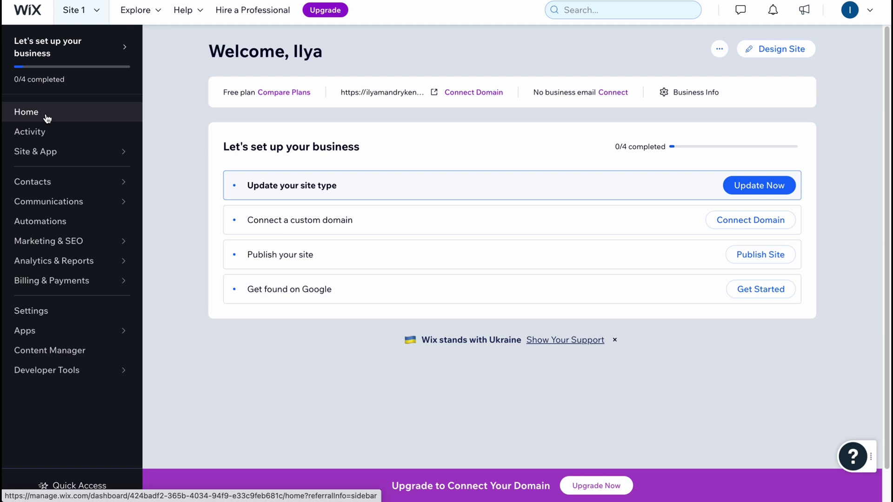
pyautogui.click(42, 116)
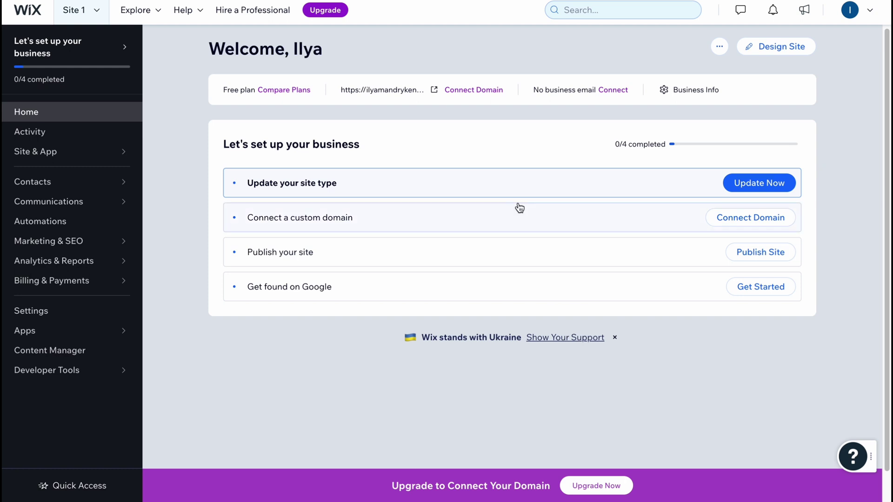
# Update the site type, keeping 1-Pager, and save it
pyautogui.click(767, 184)
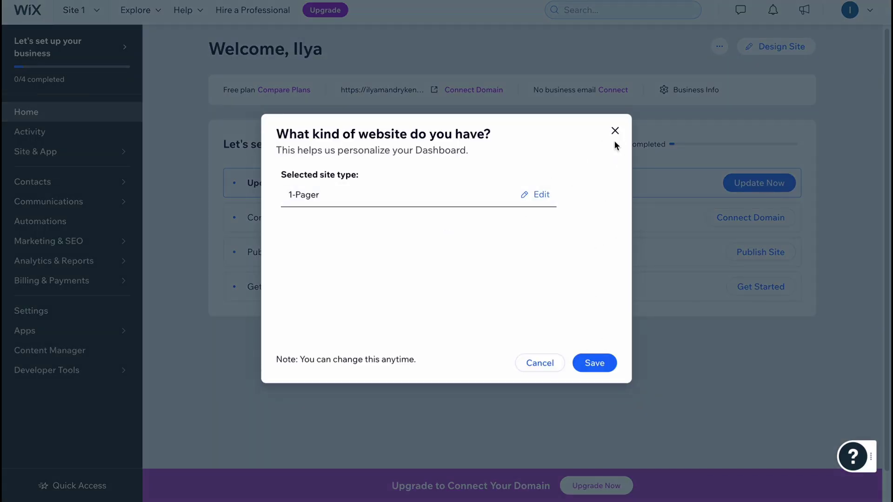
pyautogui.click(599, 366)
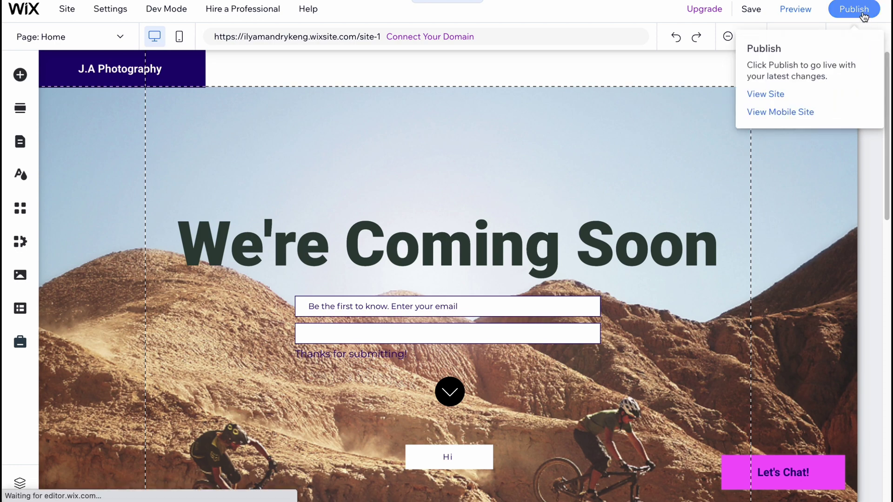
# Publish Site 1 live and close the Congratulations dialog
pyautogui.click(861, 11)
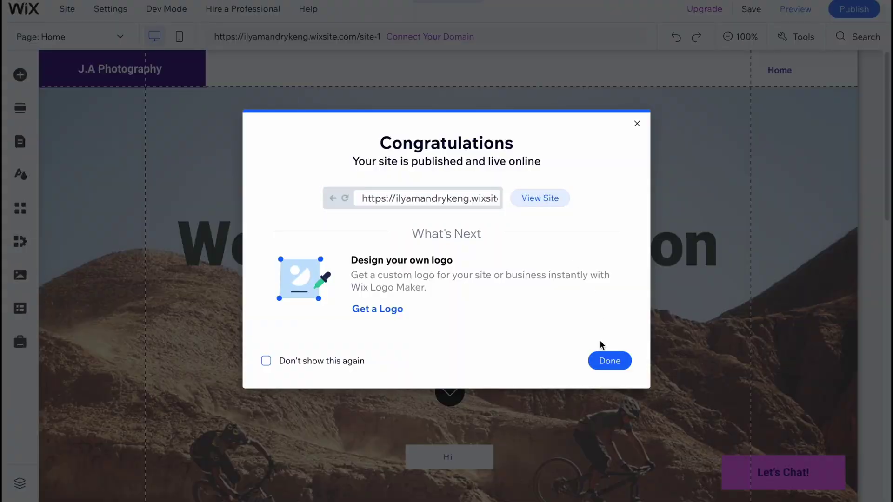
pyautogui.click(610, 361)
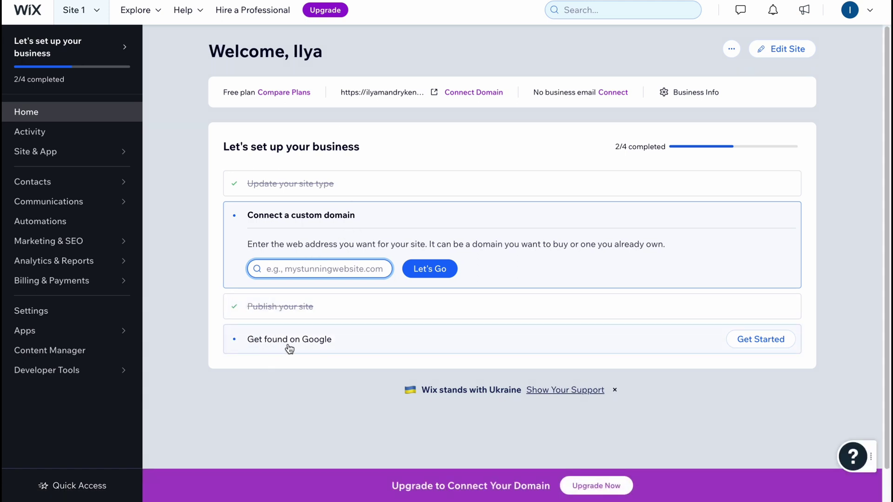
# Start the Get found on Google SEO setup and enter the business name
pyautogui.click(786, 342)
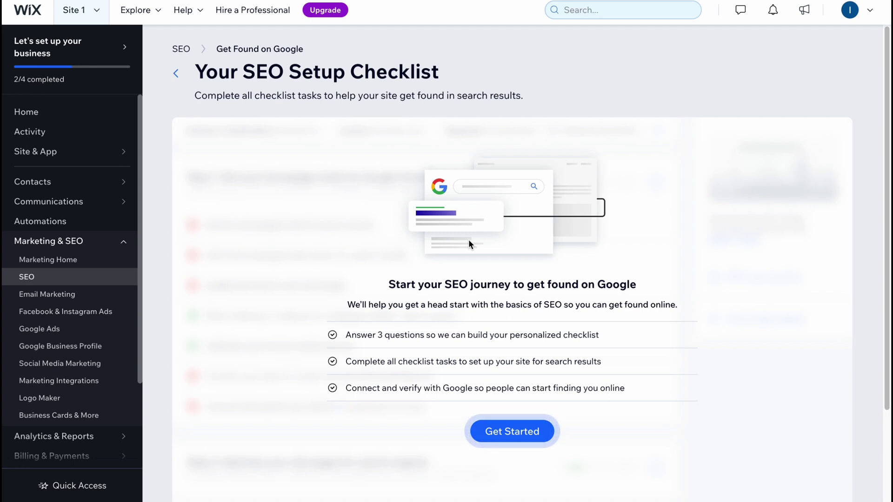
pyautogui.click(511, 432)
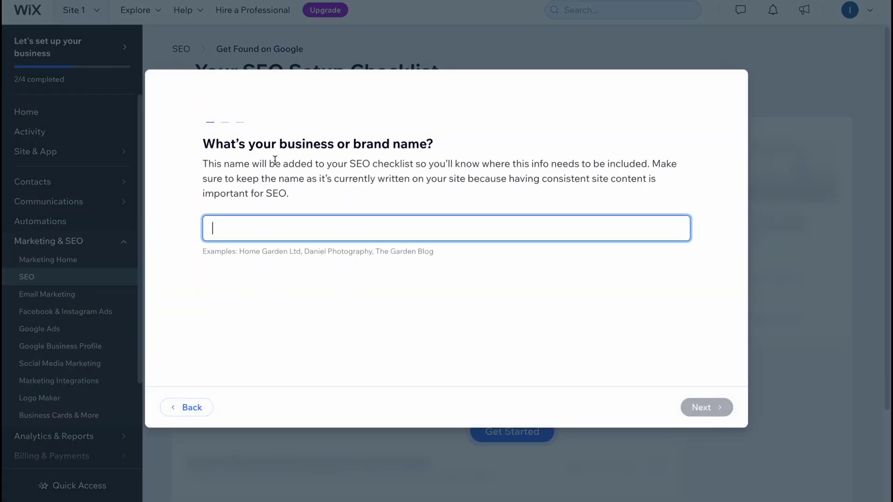
pyautogui.write('P')
pyautogui.press('BackSpace')
pyautogui.hotkey('ctrl', 'space')
pyautogui.write('H')
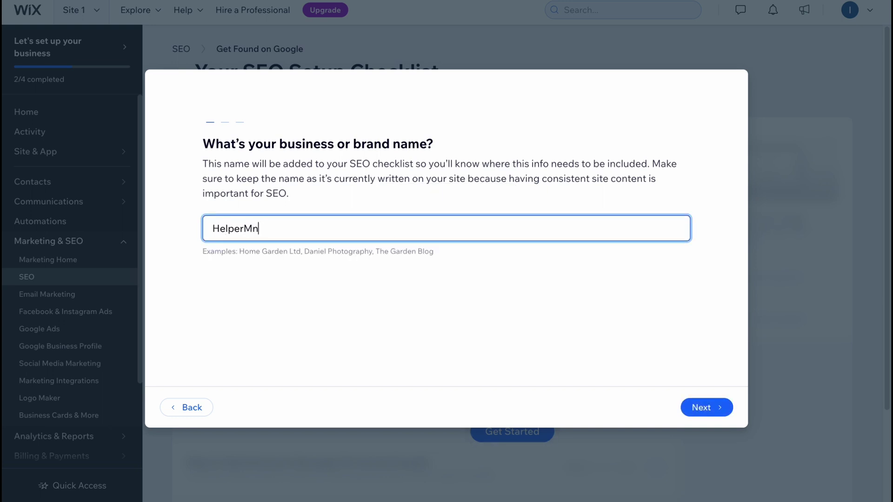
pyautogui.press('BackSpace')
pyautogui.write('an')
# Answer the service area question: customers are served nationwide or online
pyautogui.click(702, 408)
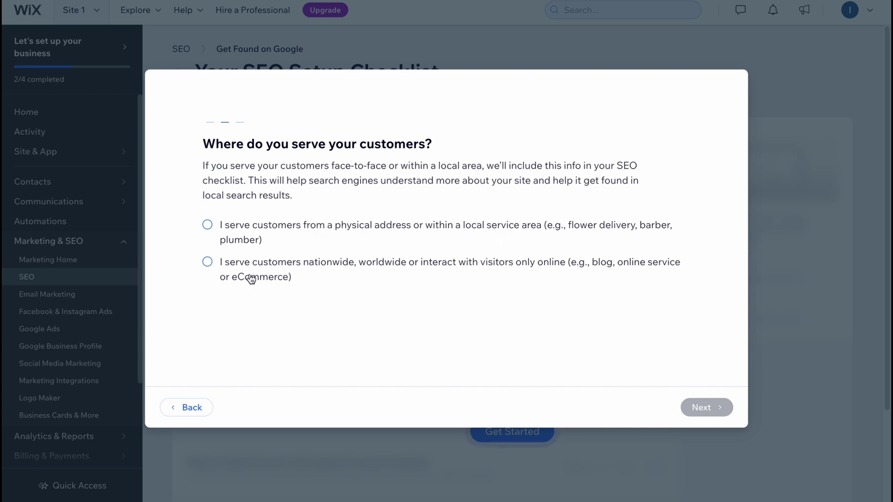
pyautogui.click(208, 262)
pyautogui.click(707, 408)
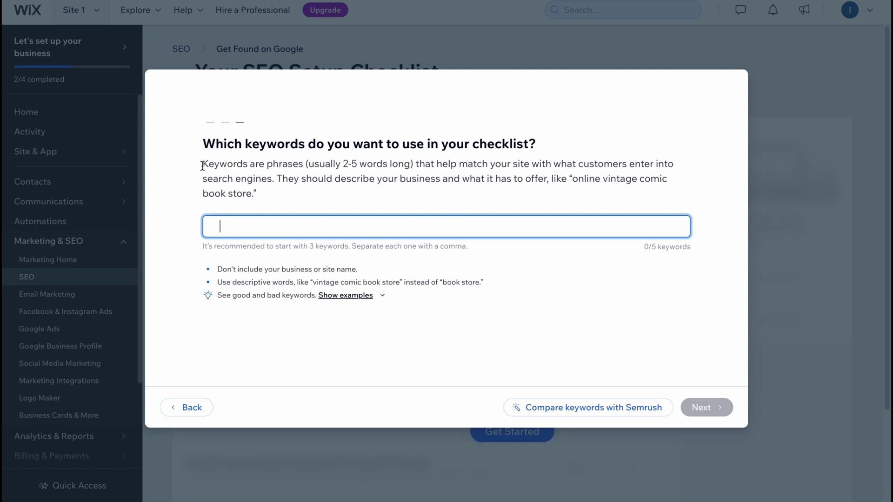
# Add the keywords helperman, tutorials, help and howto
pyautogui.write('helperman')
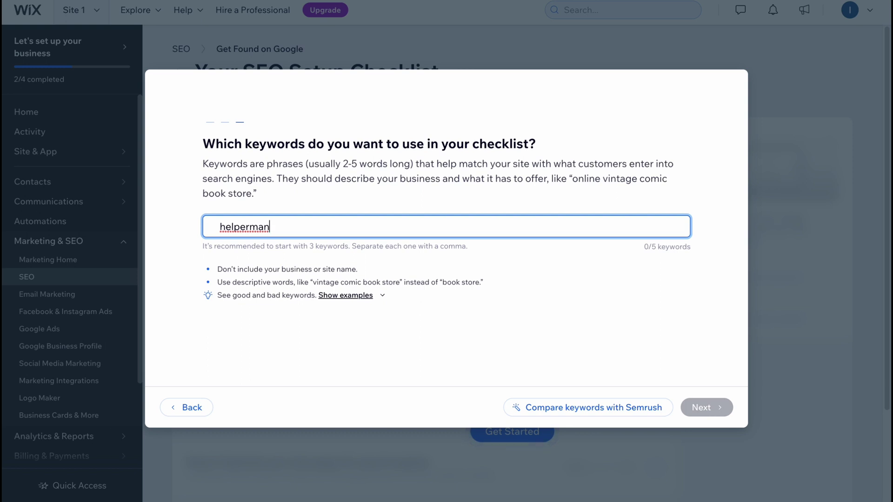
pyautogui.press('Return')
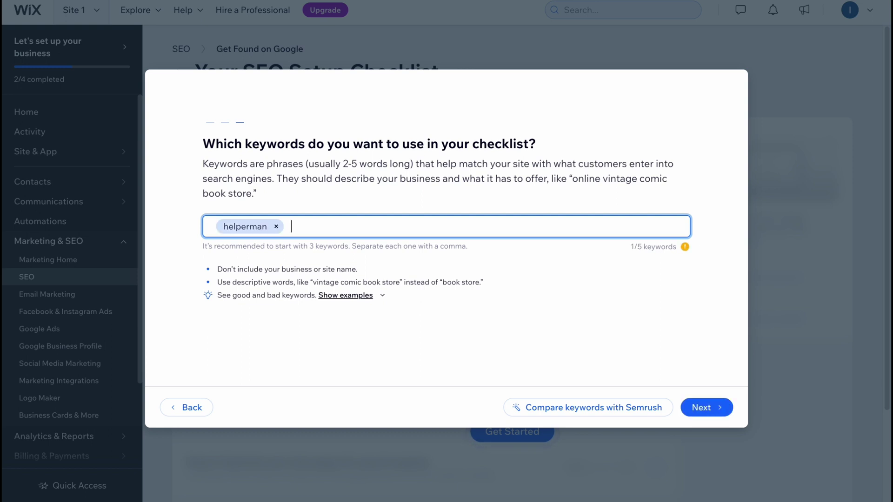
pyautogui.write('tutorials')
pyautogui.press('Return')
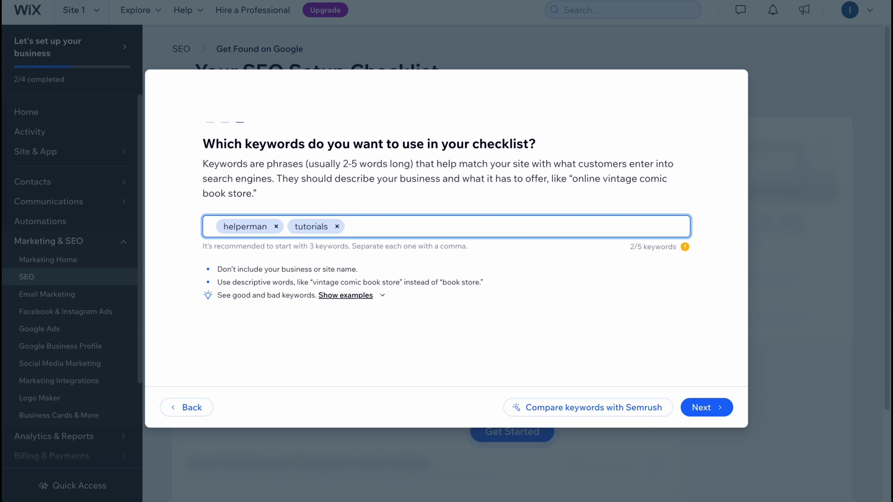
pyautogui.write('help')
pyautogui.press('Return')
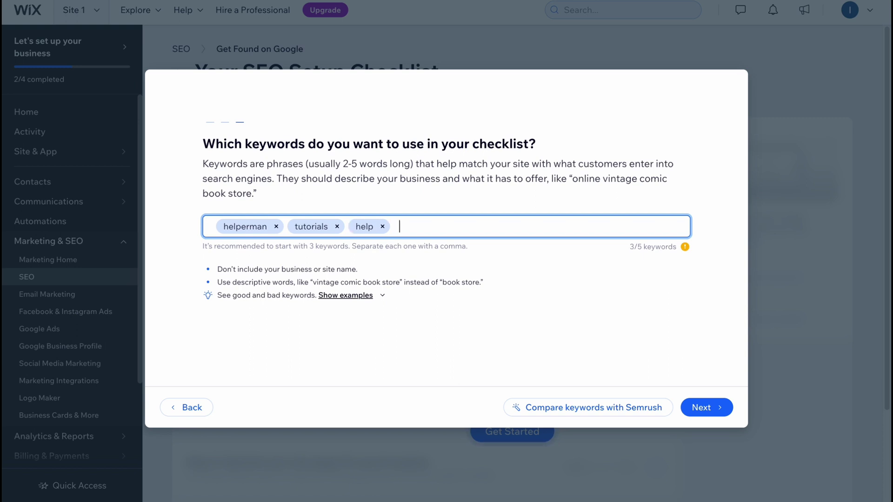
pyautogui.write('howto')
pyautogui.press('Return')
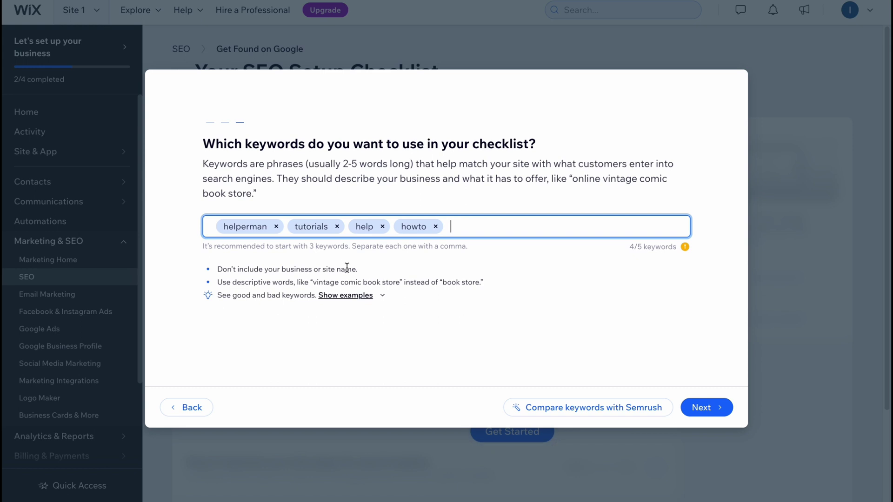
# Finish the wizard, review the generated SEO Setup Checklist, and return to Home
pyautogui.click(697, 408)
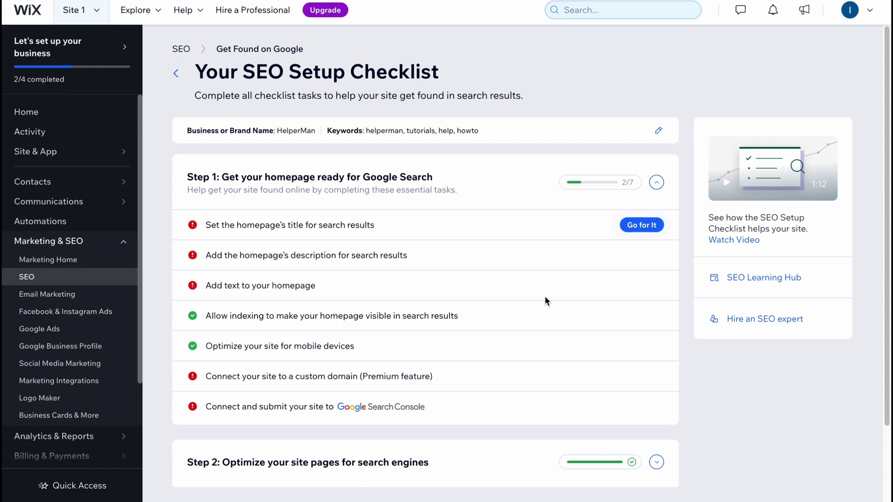
pyautogui.scroll(-1, 486, 322)
pyautogui.scroll(-1, 486, 322)
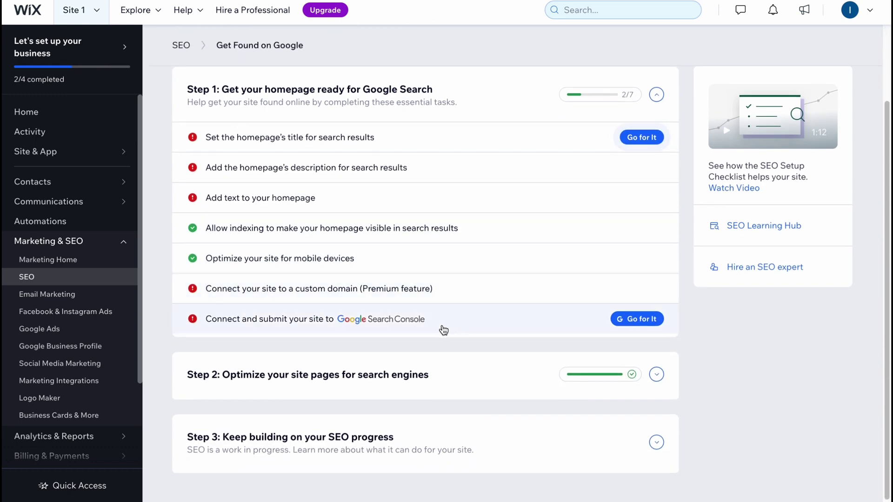
pyautogui.moveTo(45, 156)
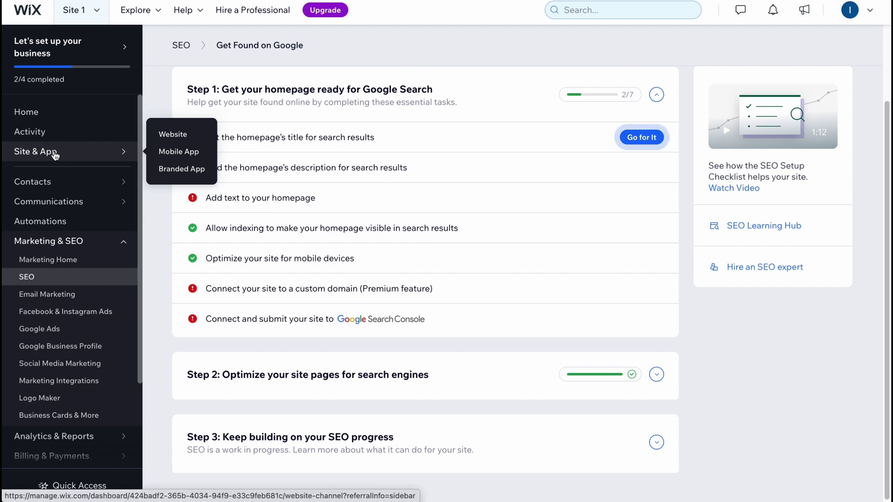
pyautogui.click(54, 117)
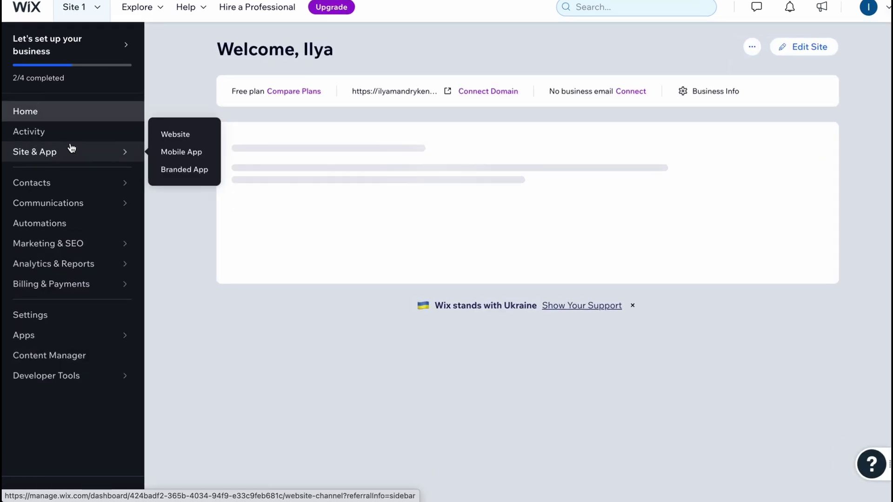
# Open Activity and scroll through its stats: 0 sessions, 0 unique visitors, 0 contact clicks
pyautogui.scroll(-1, 451, 238)
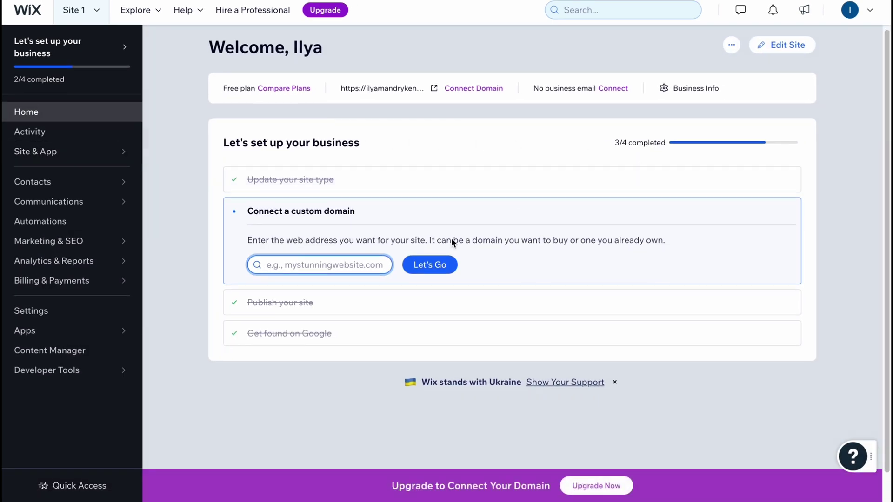
pyautogui.click(47, 137)
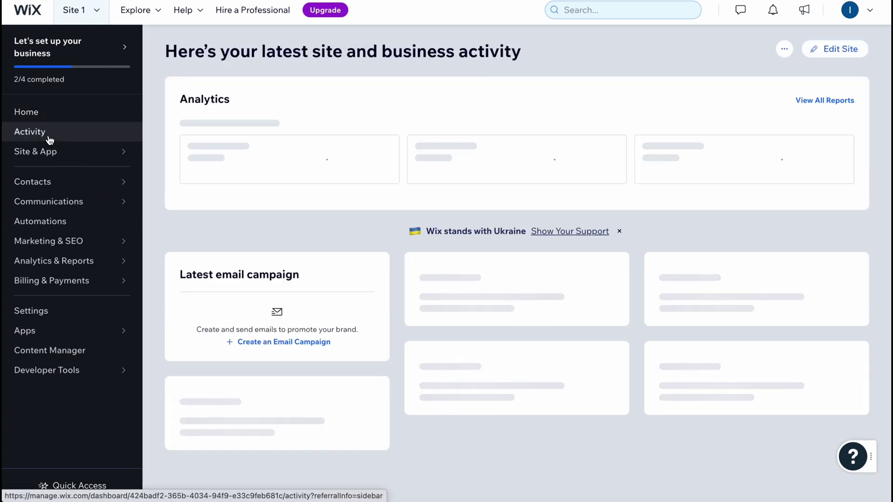
pyautogui.moveTo(87, 149)
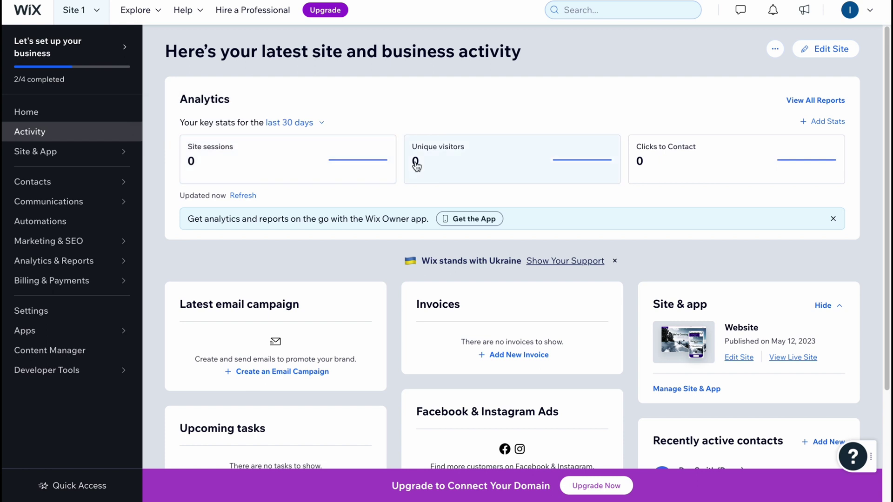
pyautogui.scroll(-2, 660, 163)
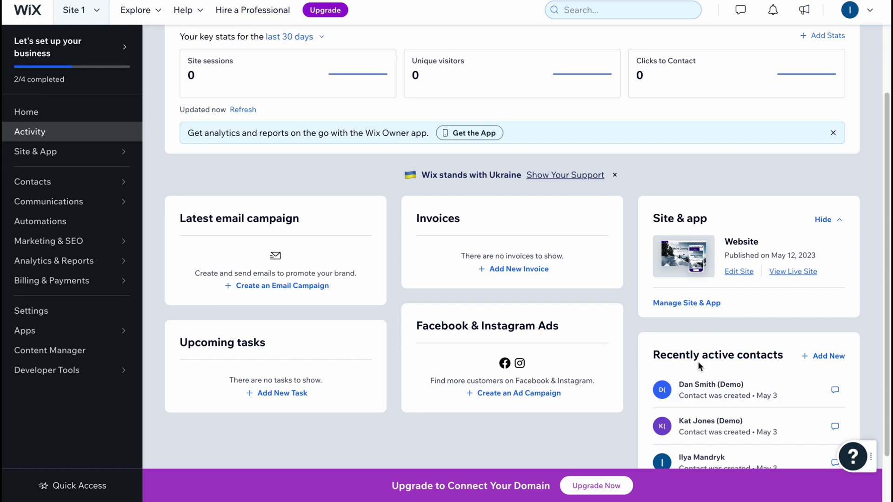
pyautogui.scroll(-1, 682, 377)
pyautogui.scroll(-2, 406, 321)
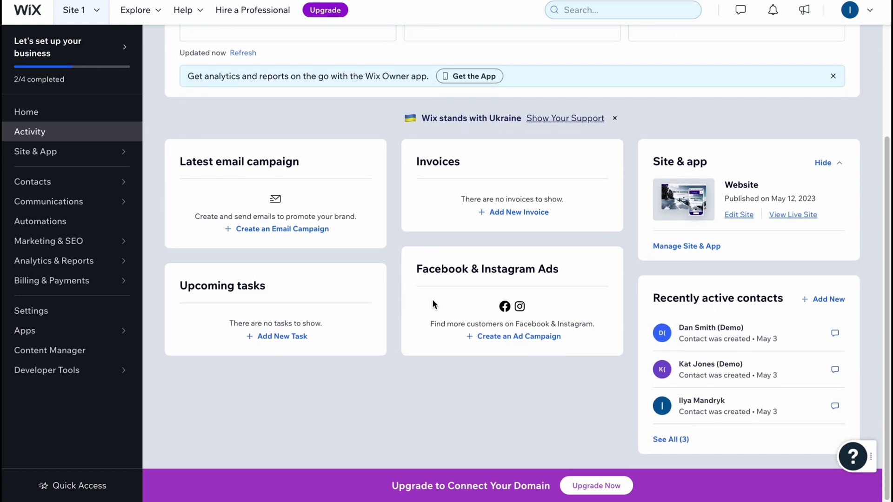
pyautogui.scroll(1, 433, 302)
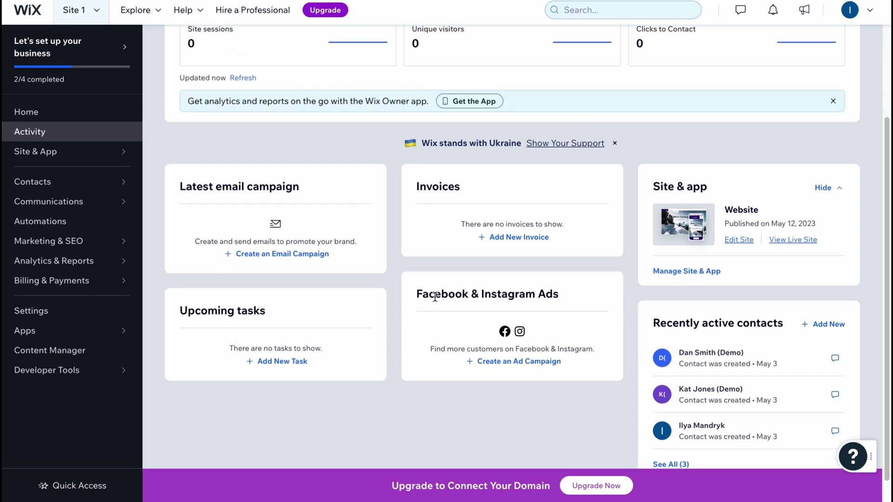
# Browse the Website management page, selecting the Site speed description text
pyautogui.click(89, 160)
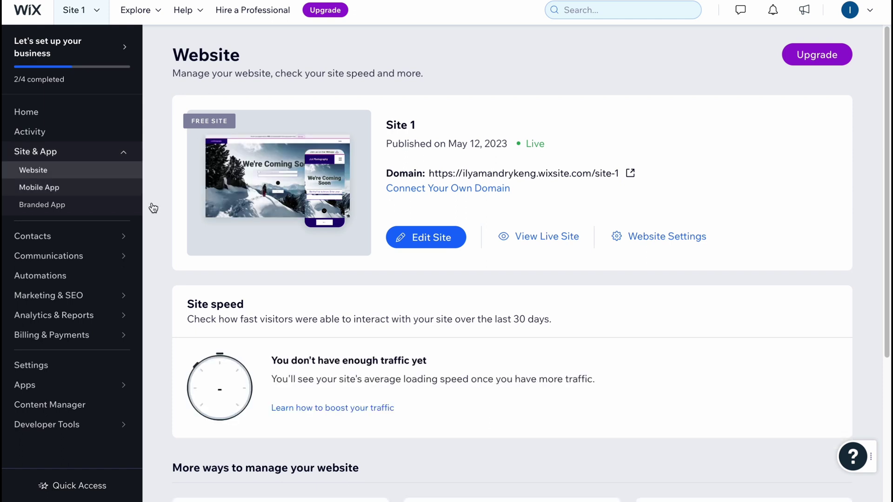
pyautogui.scroll(-1, 365, 313)
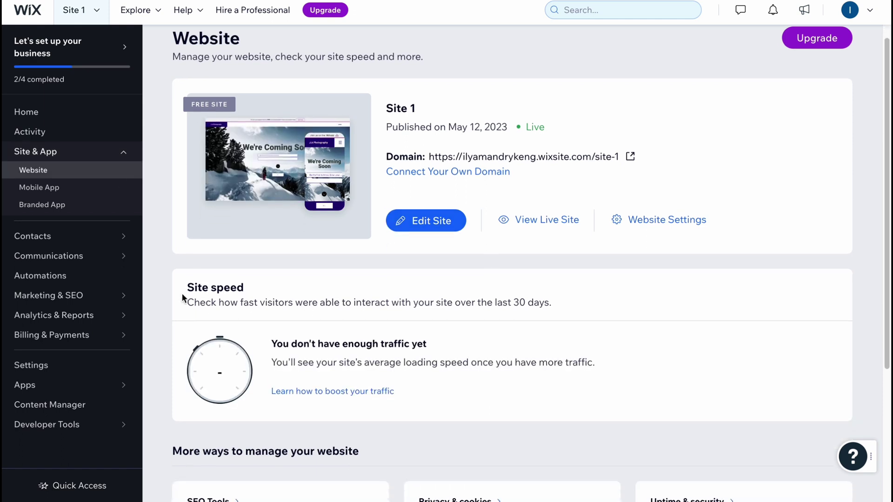
pyautogui.moveTo(184, 294); pyautogui.dragTo(392, 303)
pyautogui.moveTo(181, 302); pyautogui.dragTo(552, 303)
pyautogui.scroll(-4, 552, 303)
pyautogui.moveTo(172, 265); pyautogui.dragTo(417, 274)
pyautogui.click(458, 267)
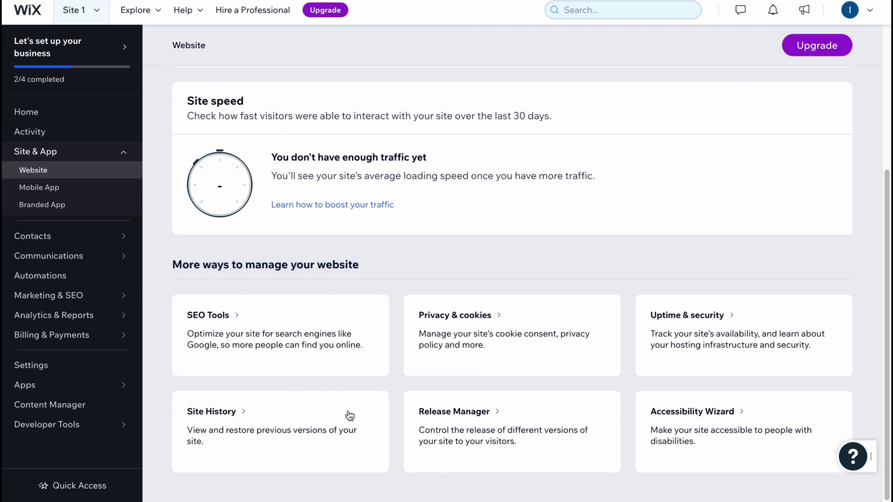
# Open the Mobile App page, then the Branded App page
pyautogui.click(50, 186)
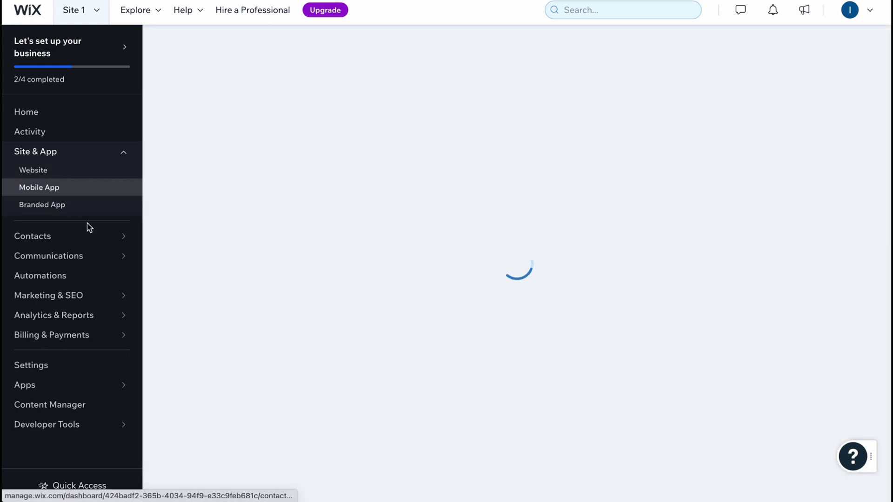
pyautogui.moveTo(89, 230)
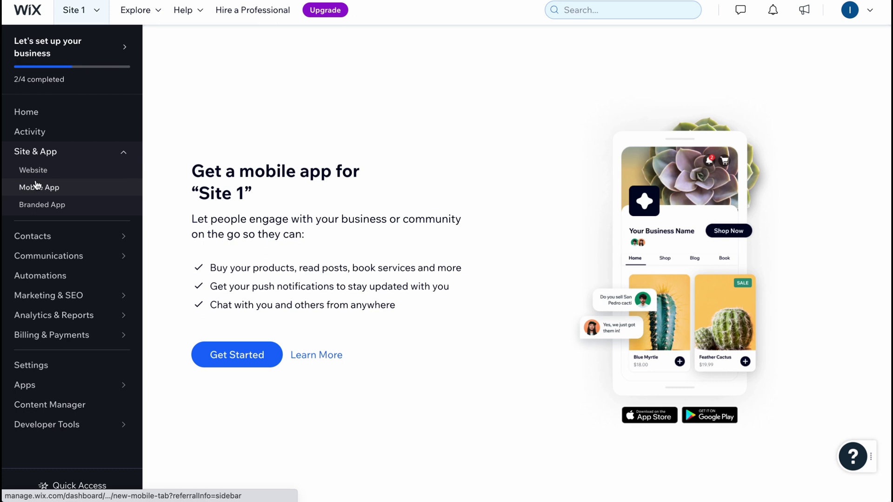
pyautogui.moveTo(215, 171); pyautogui.dragTo(480, 153)
pyautogui.click(481, 152)
pyautogui.click(47, 211)
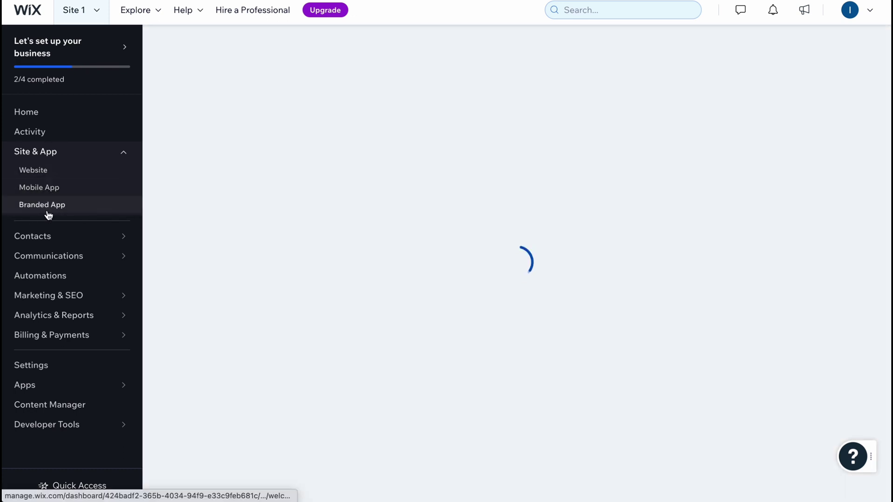
# In Contacts, view a contact's actions, the Import page and the new-contact form, saving nothing
pyautogui.click(66, 242)
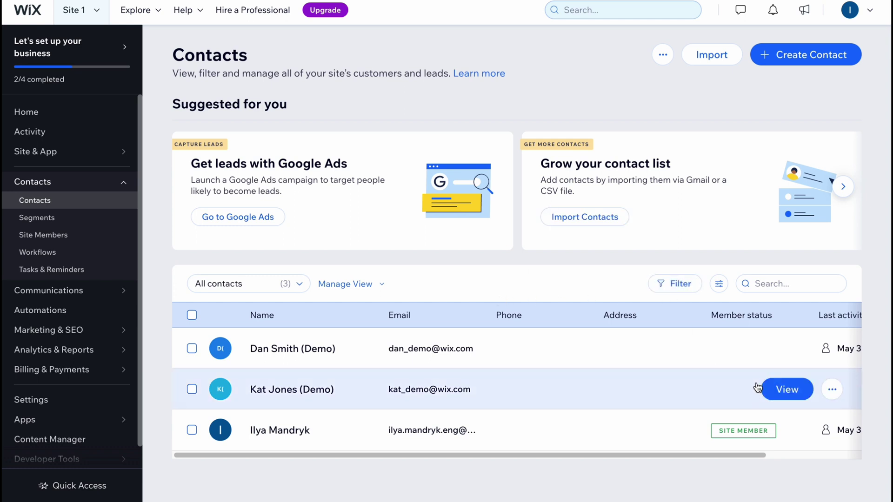
pyautogui.click(832, 349)
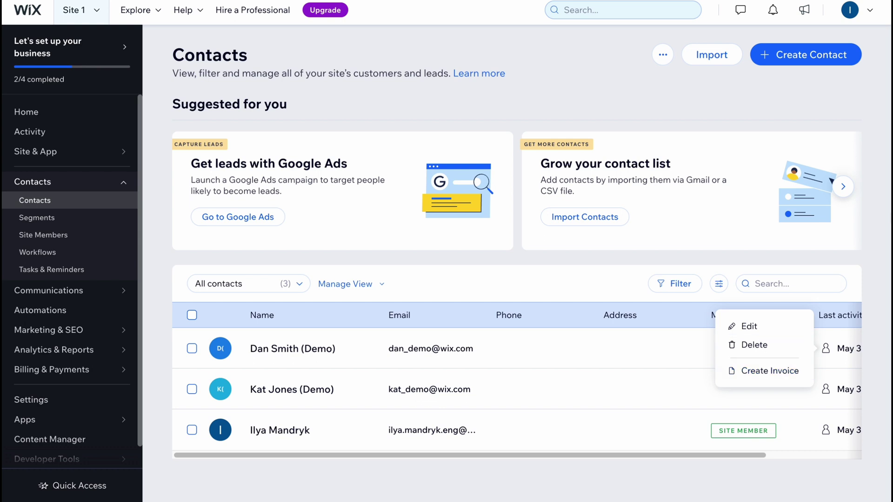
pyautogui.click(717, 55)
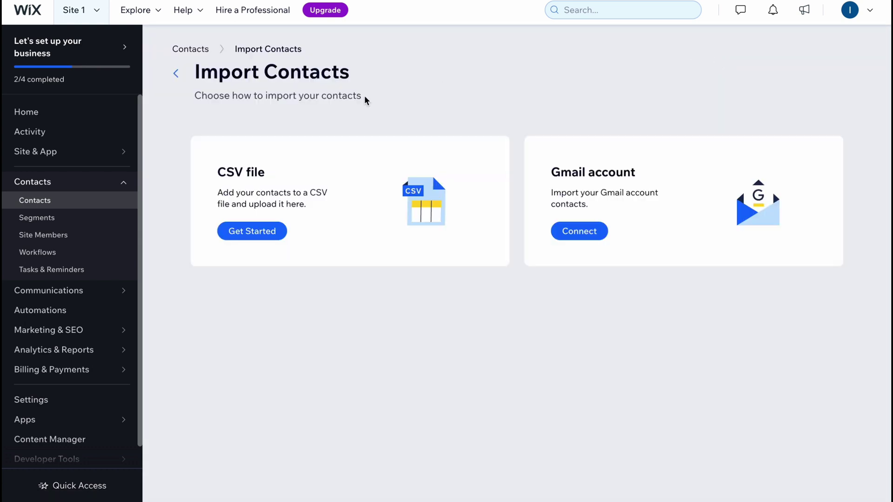
pyautogui.hotkey('alt', 'Left')
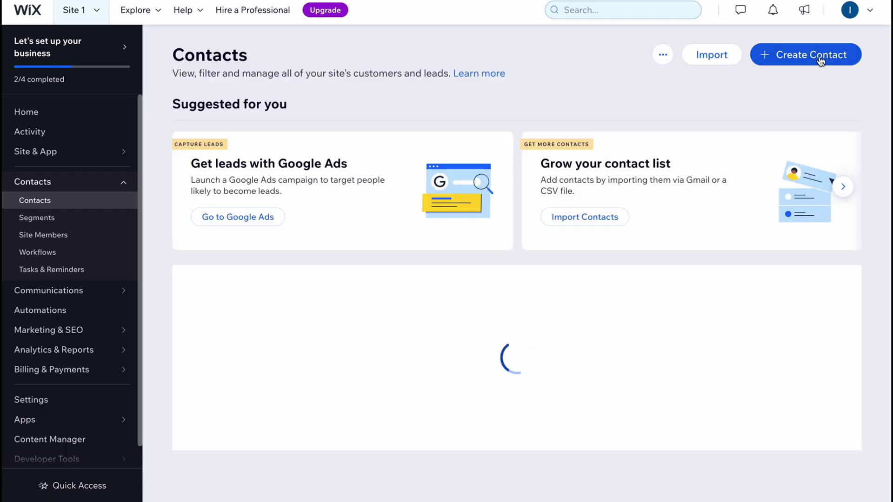
pyautogui.click(813, 56)
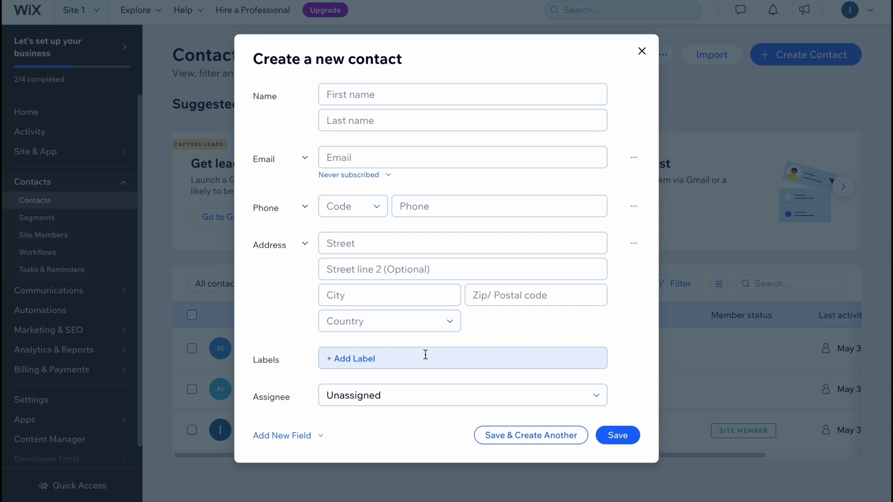
pyautogui.click(643, 53)
# Scroll through Segments, then visit Site Members, Workflows and the empty Tasks & Reminders page
pyautogui.click(47, 224)
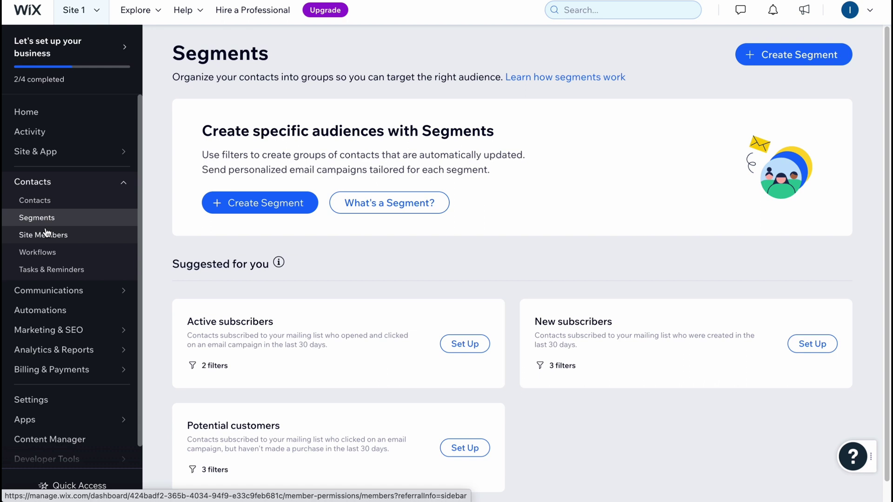
pyautogui.scroll(-1, 295, 342)
pyautogui.scroll(-1, 296, 341)
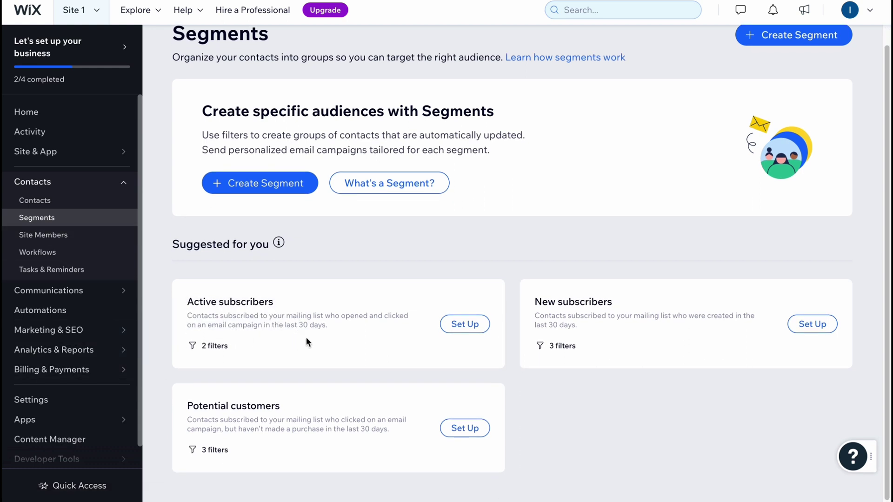
pyautogui.click(51, 242)
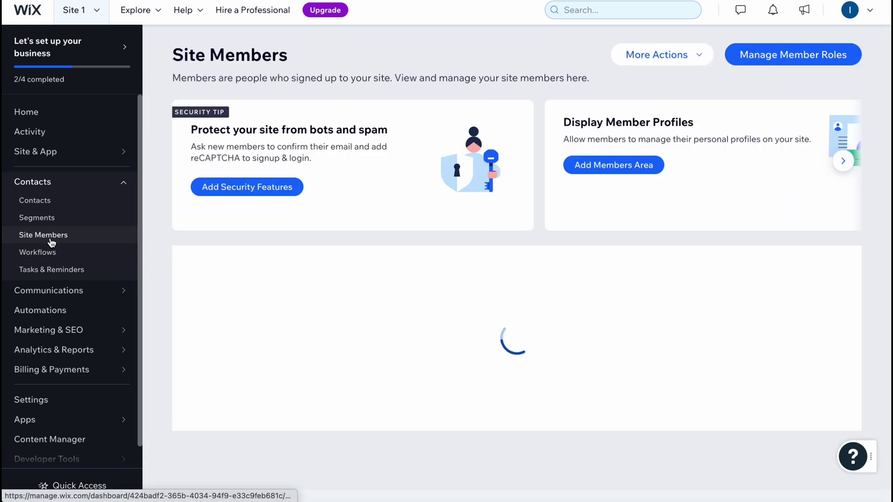
pyautogui.click(41, 253)
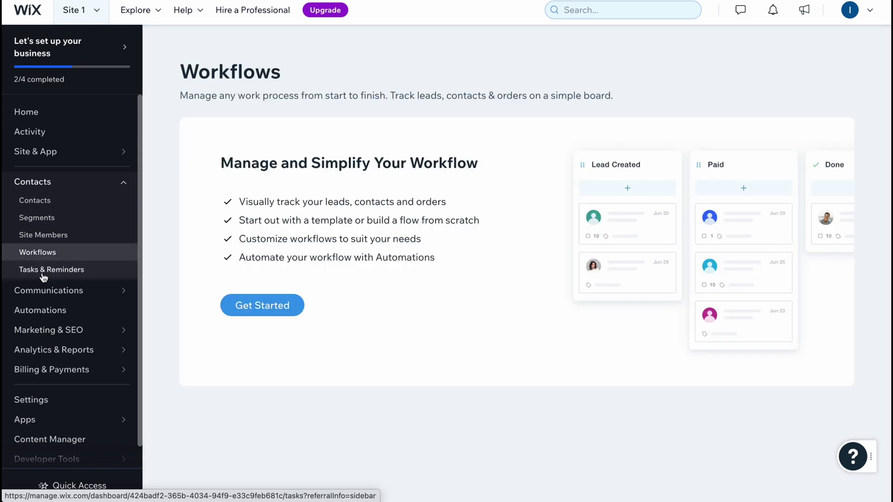
pyautogui.click(43, 271)
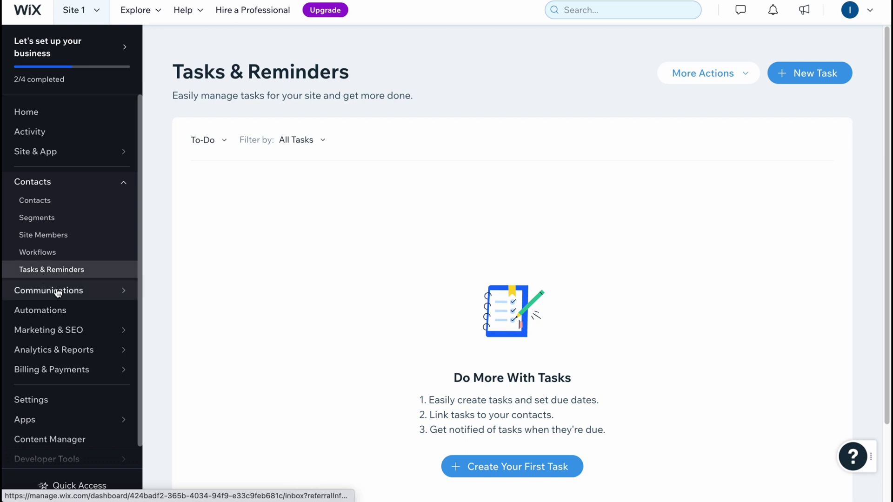
# View the Communications Inbox, then move on to the Automations page
pyautogui.click(57, 291)
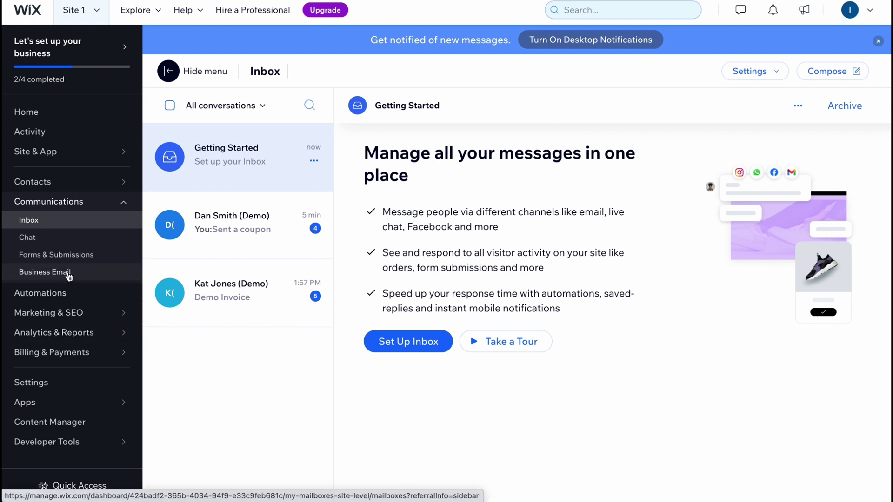
pyautogui.click(65, 293)
pyautogui.moveTo(67, 292)
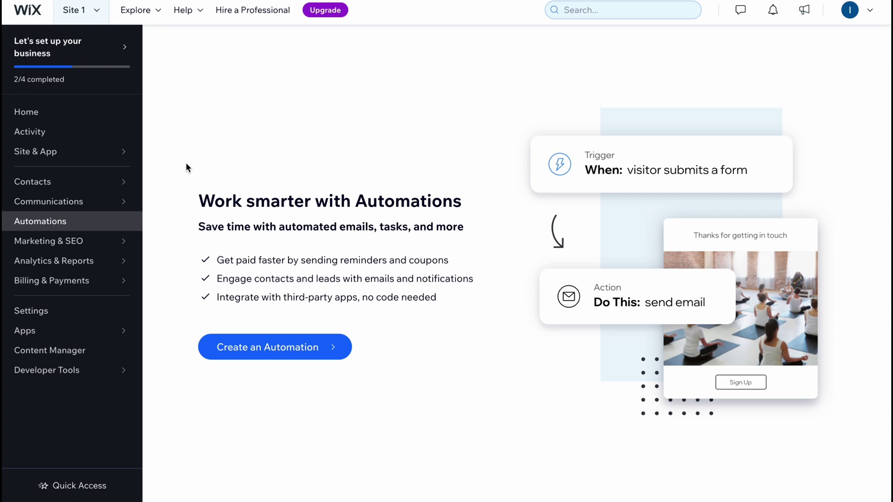
# Scroll Marketing Home, then browse the Email Marketing newsletter templates
pyautogui.click(94, 241)
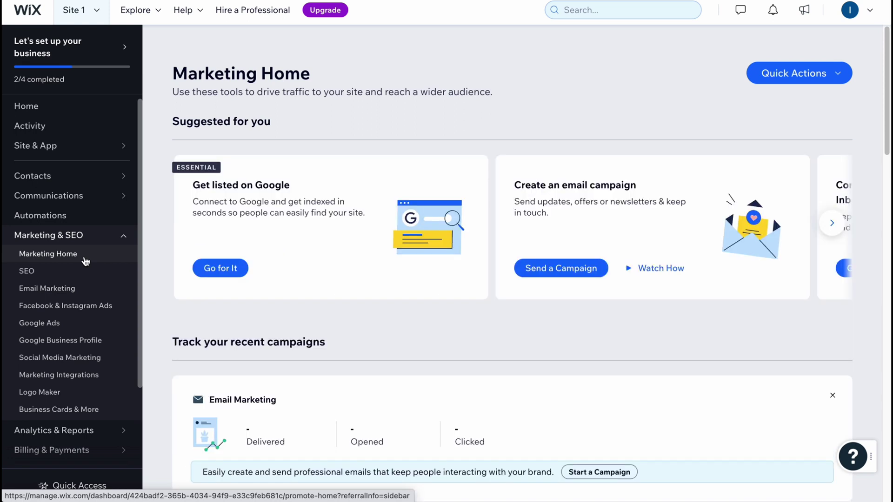
pyautogui.scroll(-1, 132, 251)
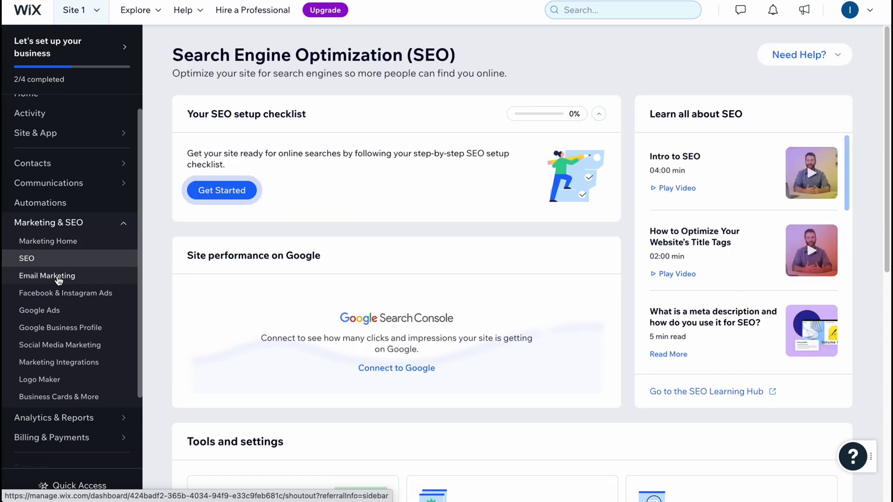
pyautogui.click(56, 278)
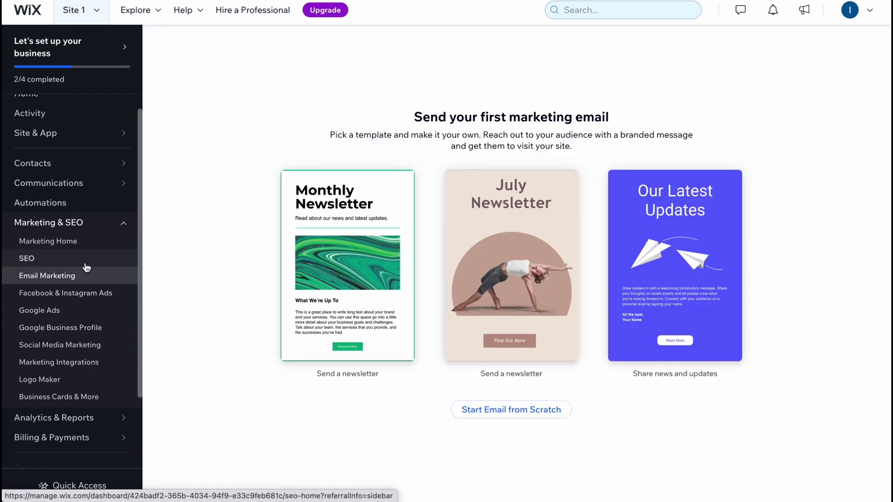
pyautogui.scroll(-1, 32, 372)
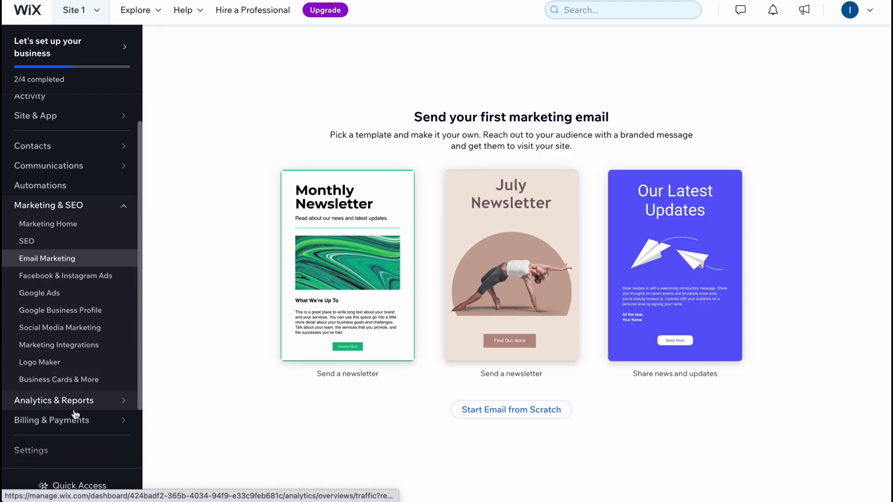
# View the Traffic Overview report under Analytics & Reports and scroll the sidebar down
pyautogui.click(70, 409)
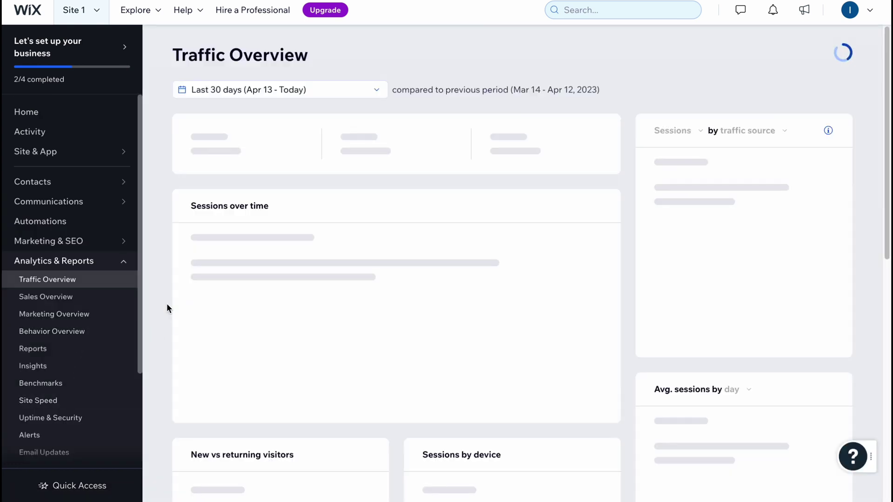
pyautogui.scroll(-1, 53, 329)
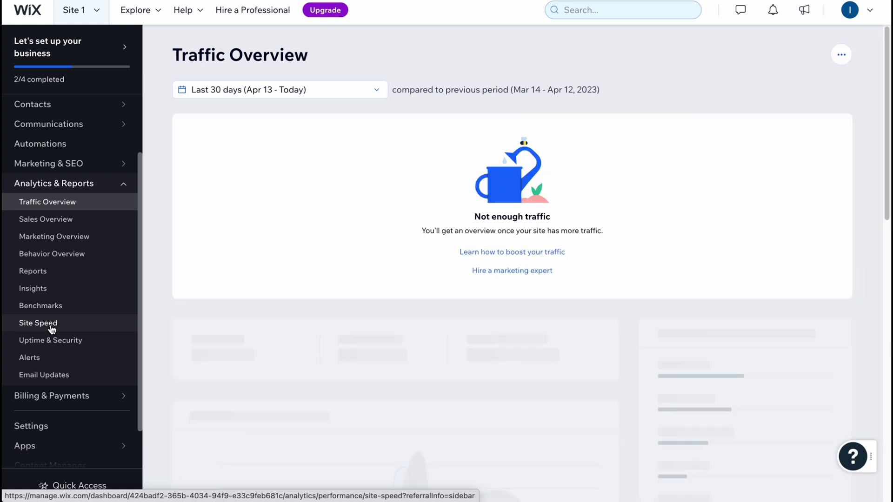
pyautogui.scroll(-1, 69, 315)
pyautogui.scroll(-3, 68, 315)
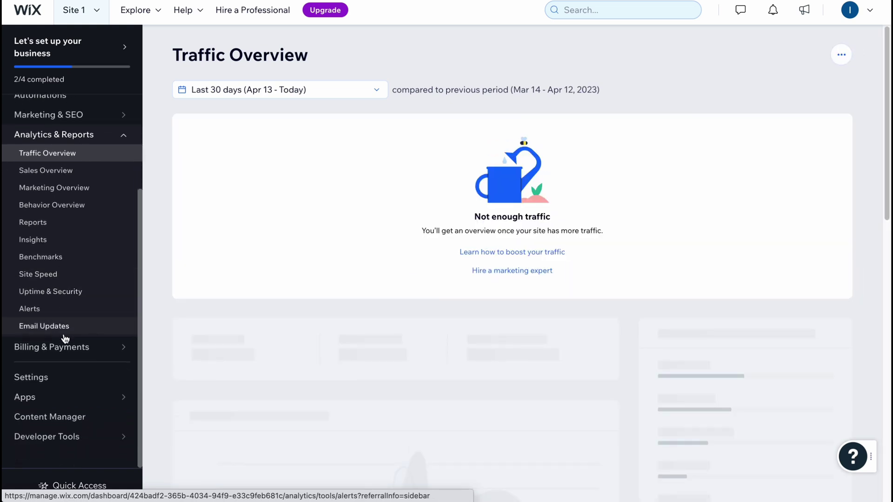
# Go to Billing & Payments > Payments and scroll down the sidebar
pyautogui.click(56, 348)
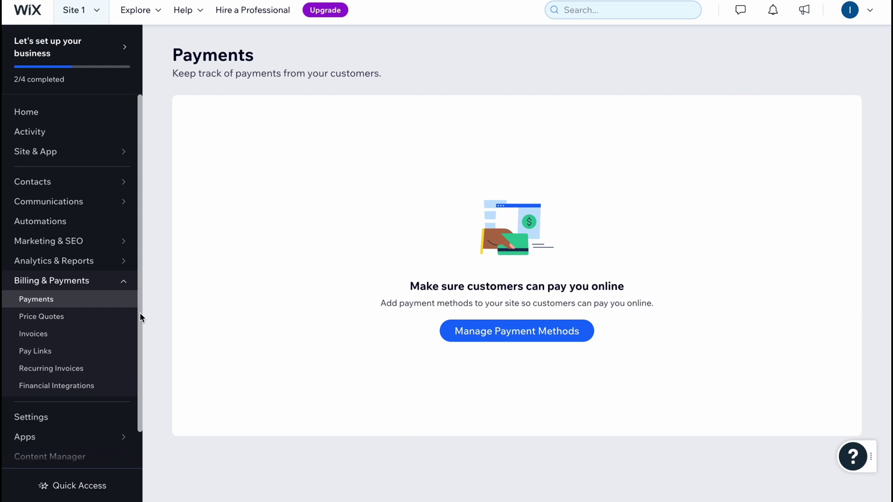
pyautogui.scroll(-1, 115, 345)
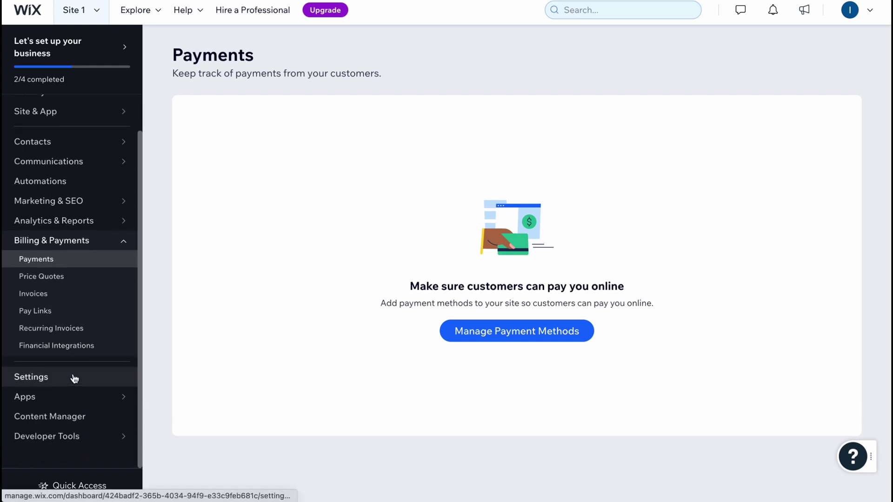